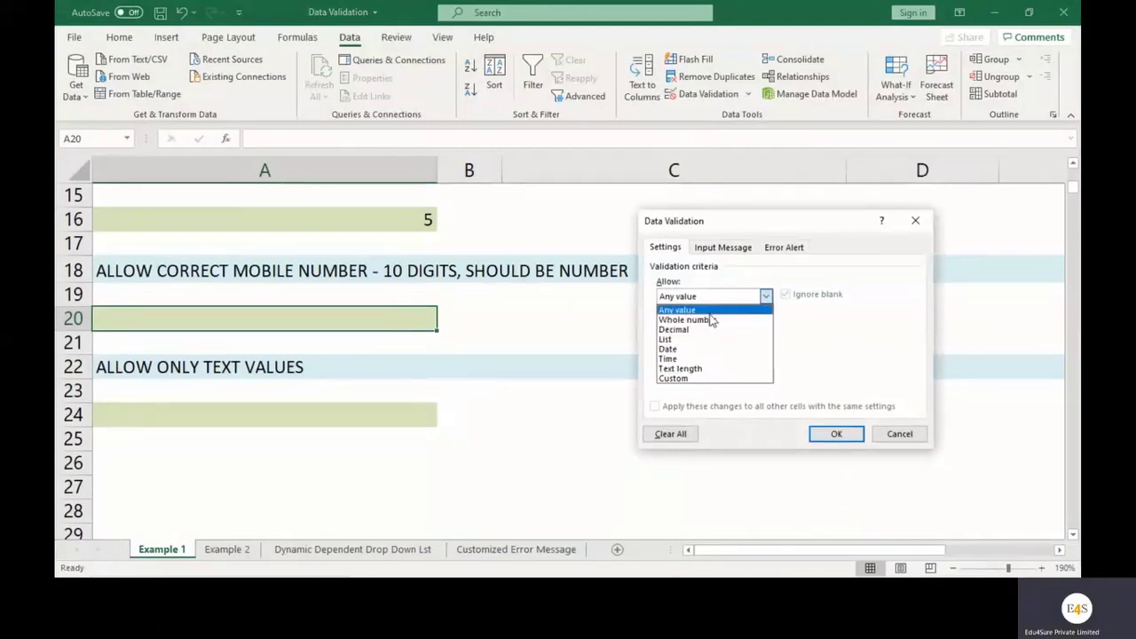
Give A20 a Custom validation rule with formula =AND(len(A20=10), isnumber(A20))
left_click(706, 380)
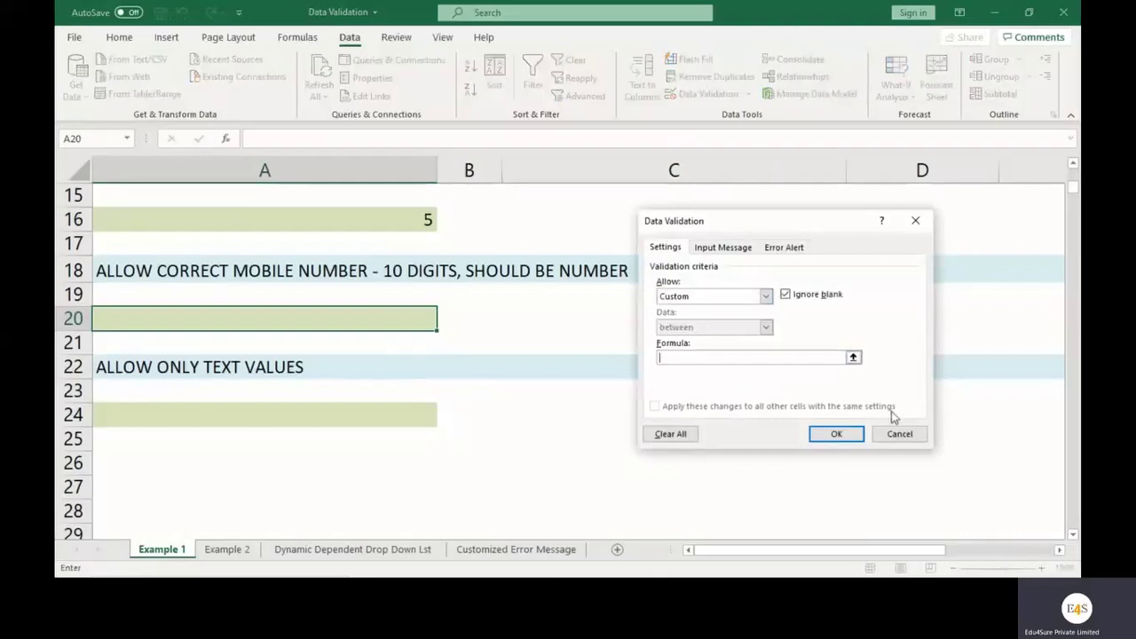
type("=AND(")
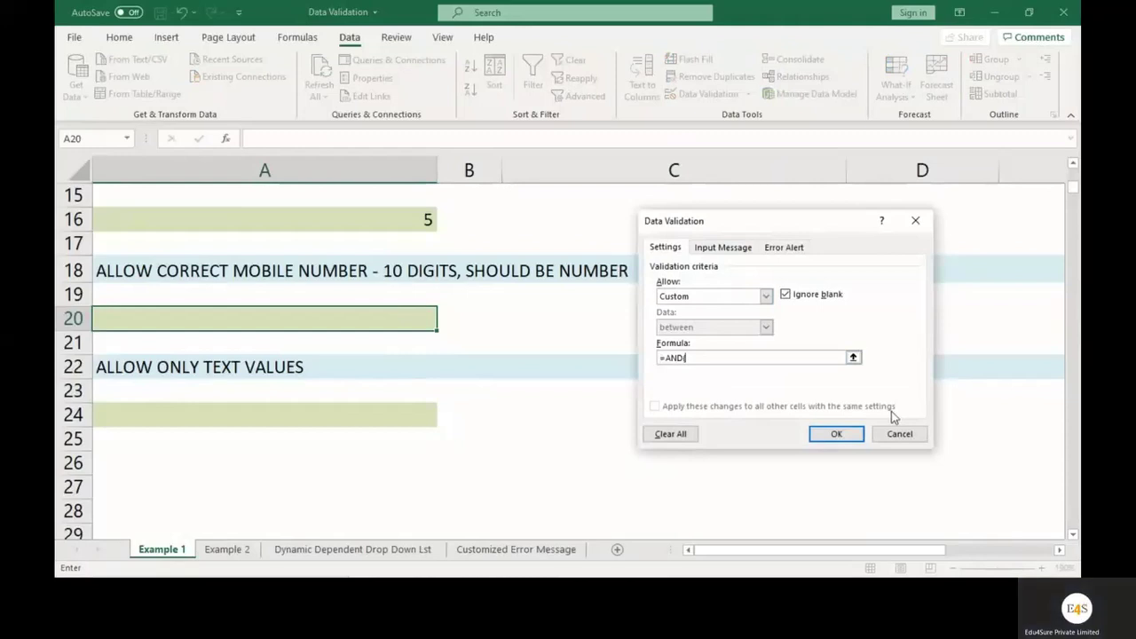
type("len(A20")
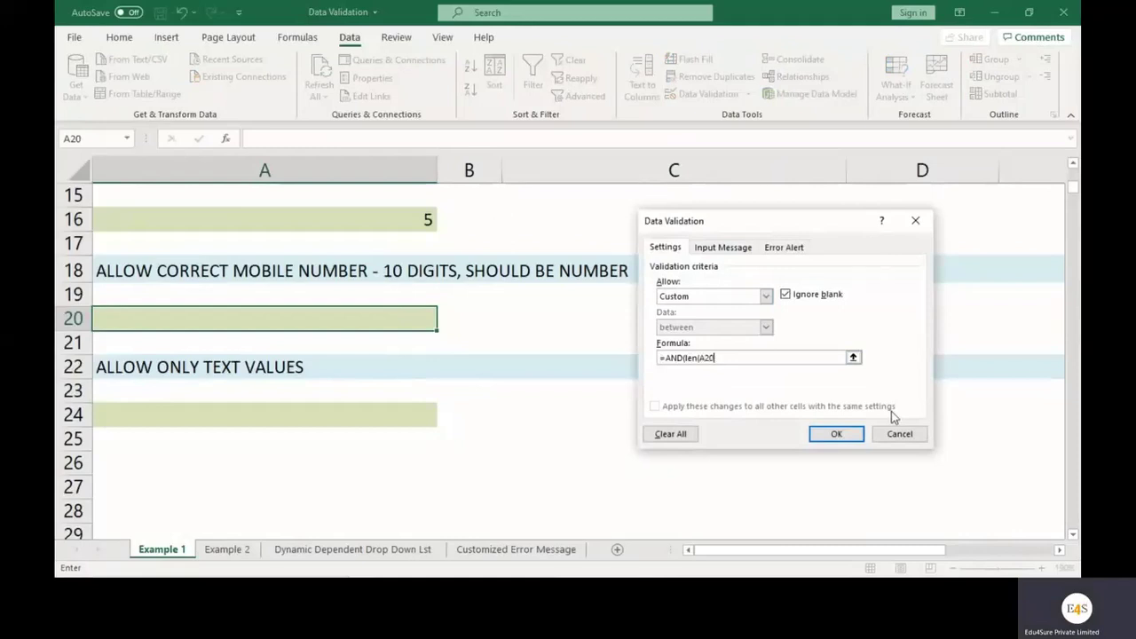
type("=10)")
type(",")
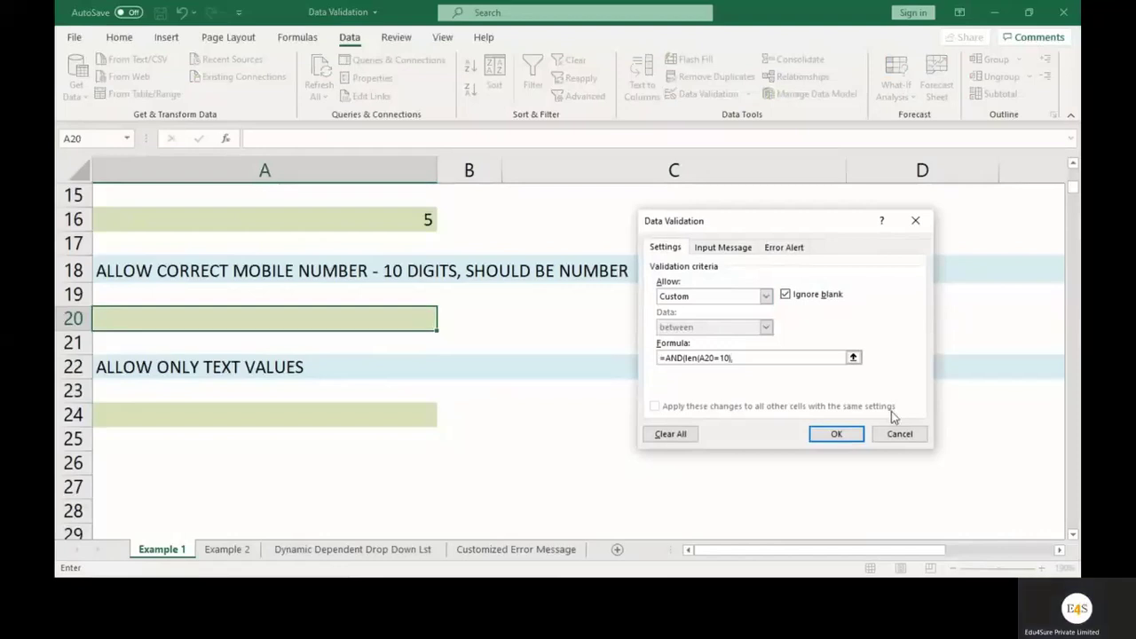
type(" isnumber(A29")
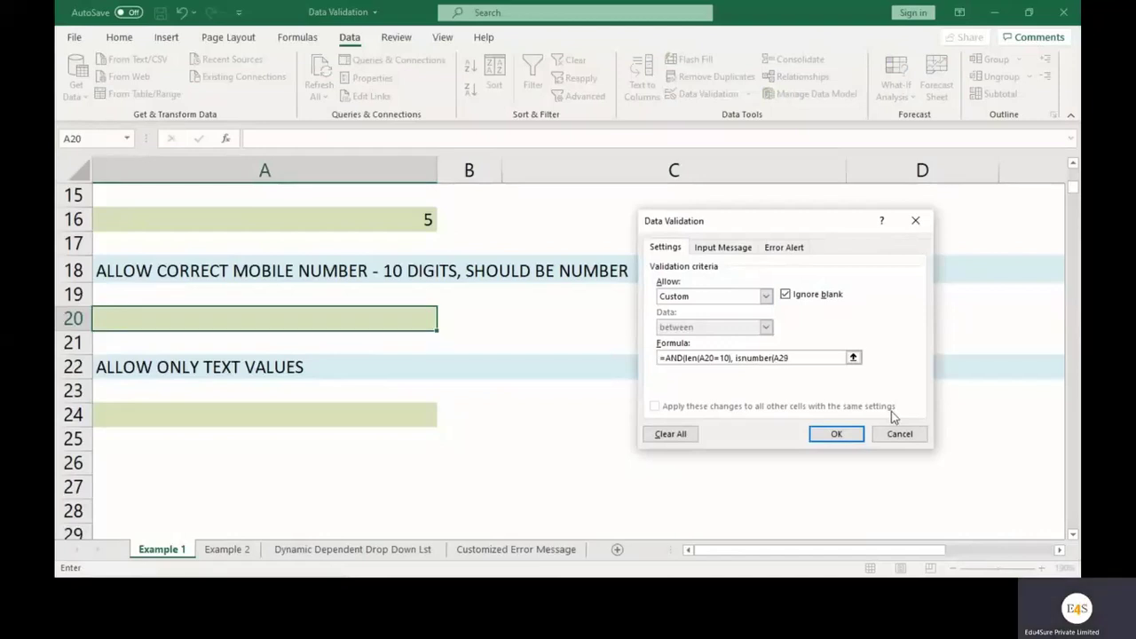
key("BackSpace")
type("0))")
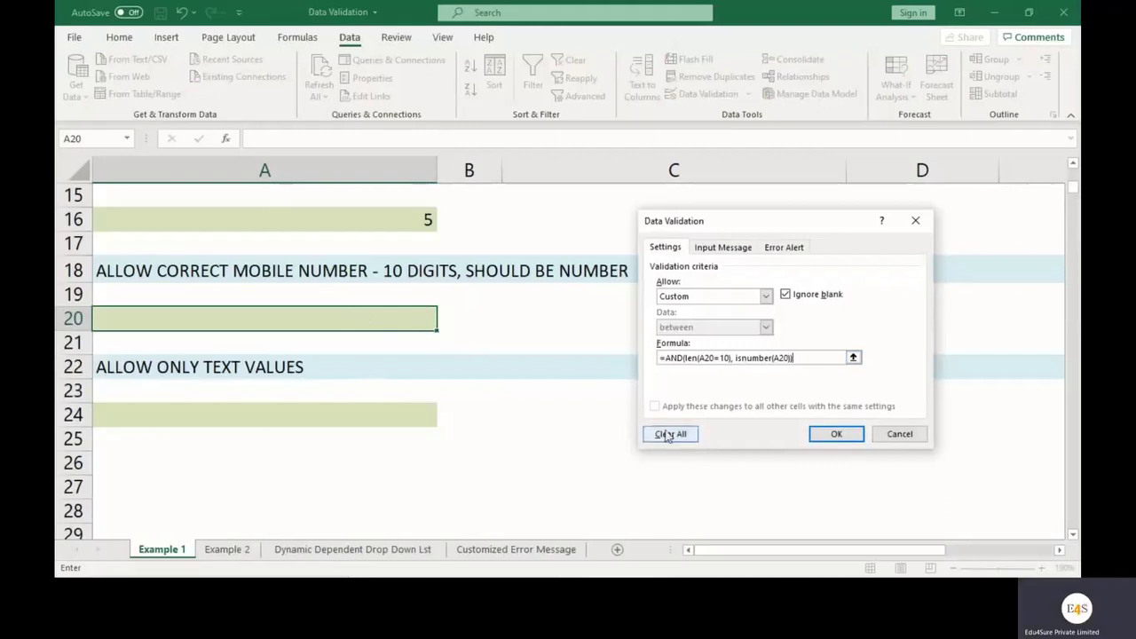
Apply the validation rule and enter 12345 in A20 as a test
left_click(841, 434)
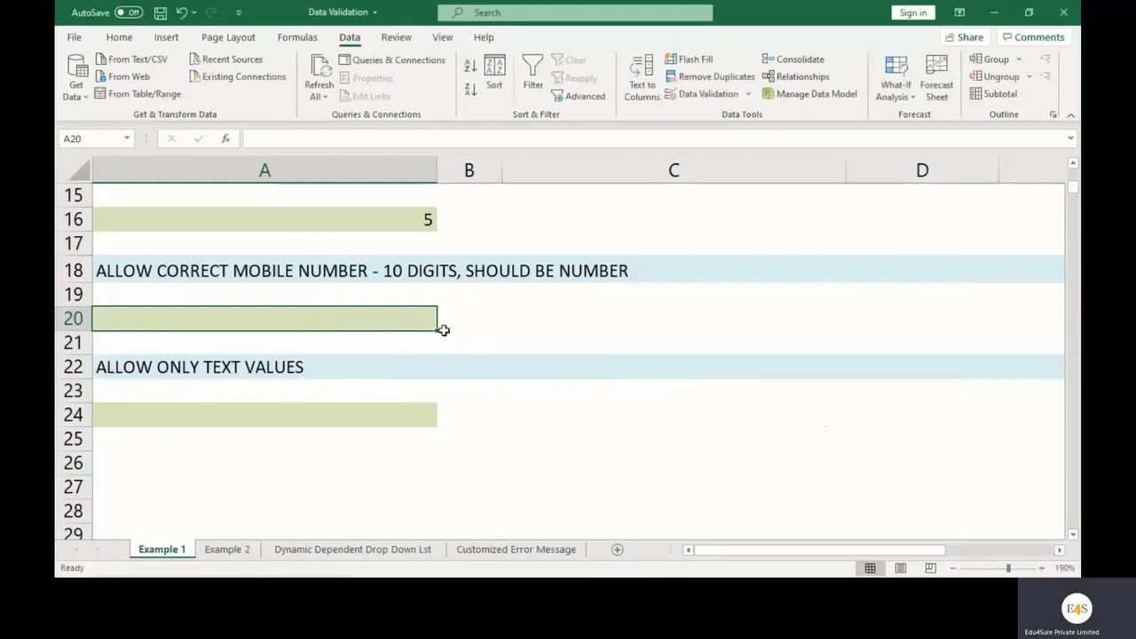
type("12345")
key("Return")
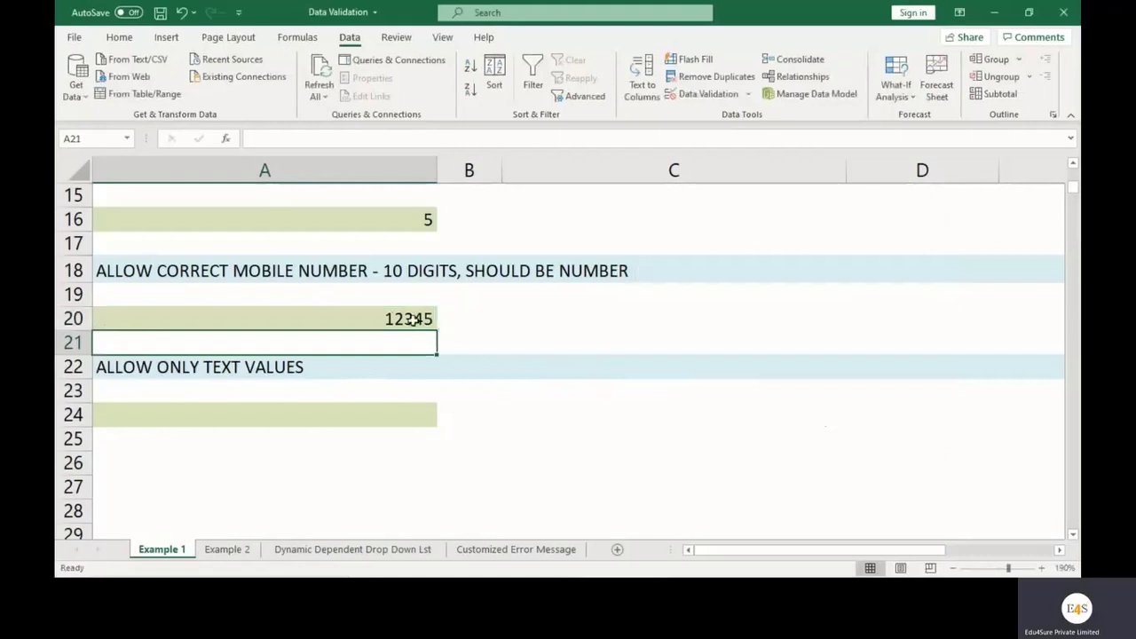
Reopen the Data Validation settings for cell A20
left_click(380, 320)
left_click(747, 93)
left_click(721, 115)
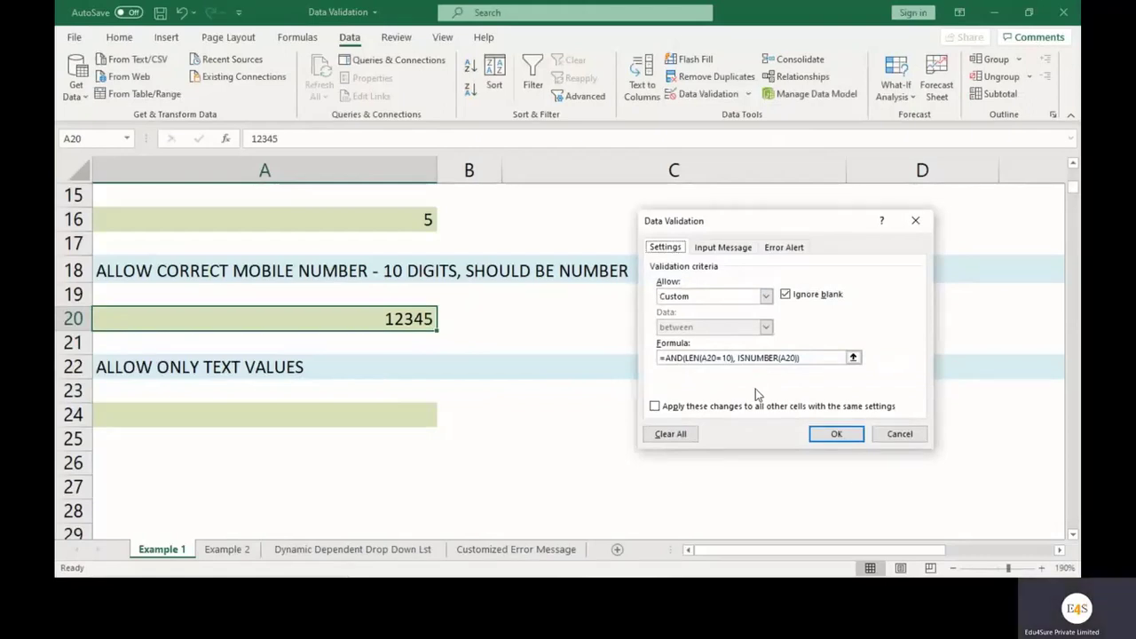
Fix the length check in the formula so it reads LEN(A20)=10
left_click_drag(736, 358, 686, 357)
left_click(717, 358)
type(")+")
key("Right")
key("Right")
key("BackSpace")
key("BackSpace")
key("BackSpace")
type("A20")
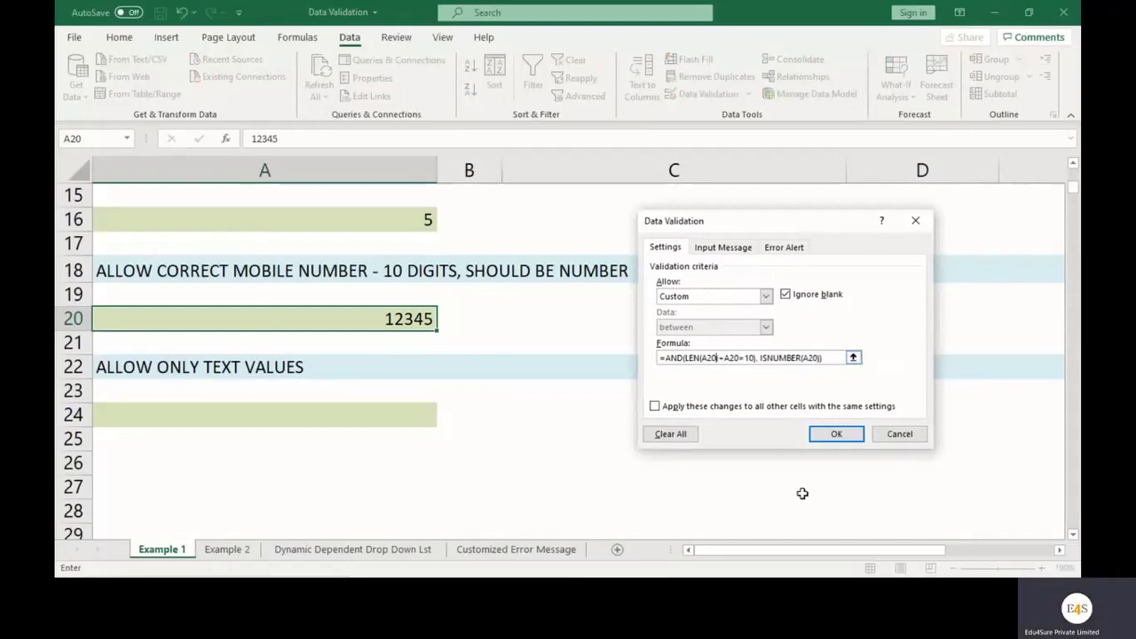
key("BackSpace")
key("BackSpace")
key("BackSpace")
key("BackSpace")
key("BackSpace")
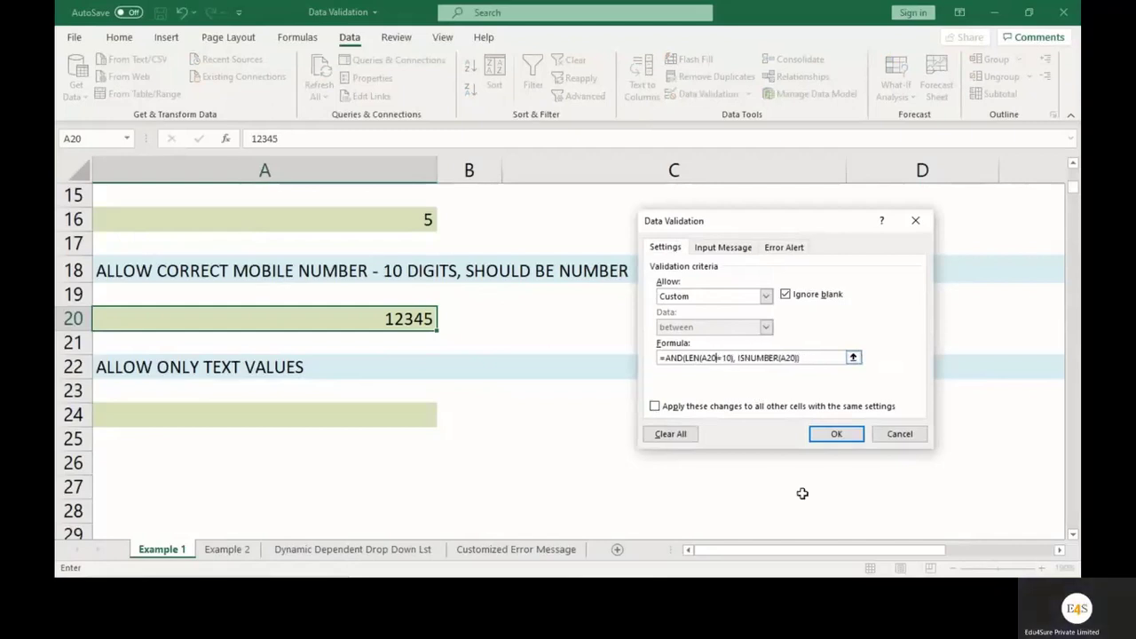
type(")")
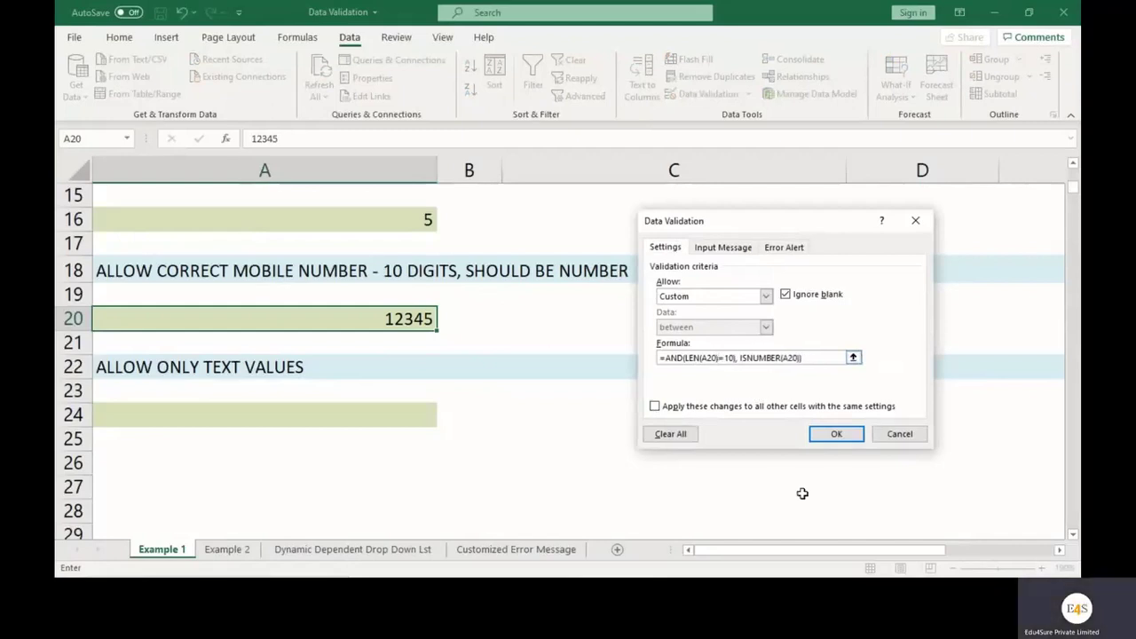
Remove the extra parentheses and apply =AND(LEN(A20)=10, ISNUMBER(A20))
key("Right")
key("Right")
key("Right")
key("Delete")
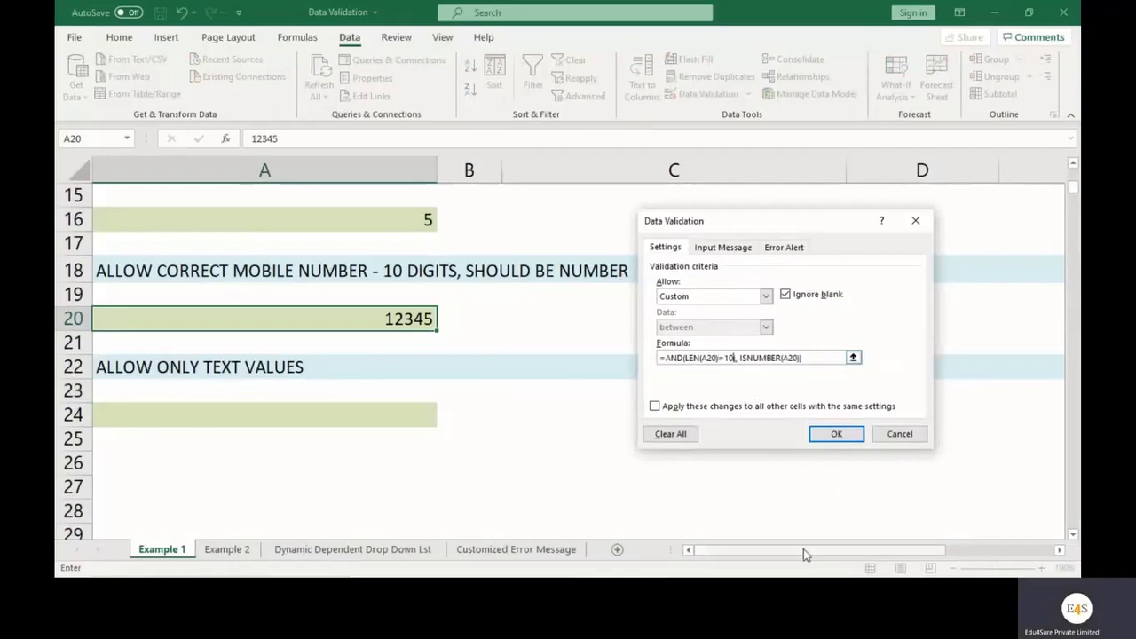
key("Delete")
key("End")
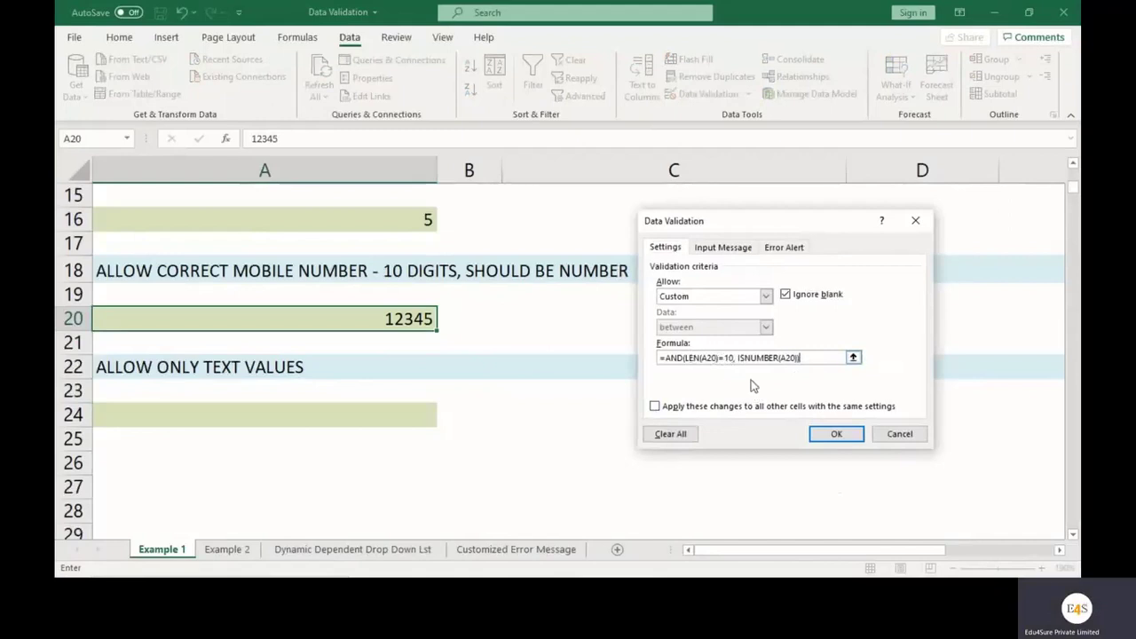
left_click(844, 433)
Clear A20 and confirm the rule rejects 12345, cancelling the error
key("Delete")
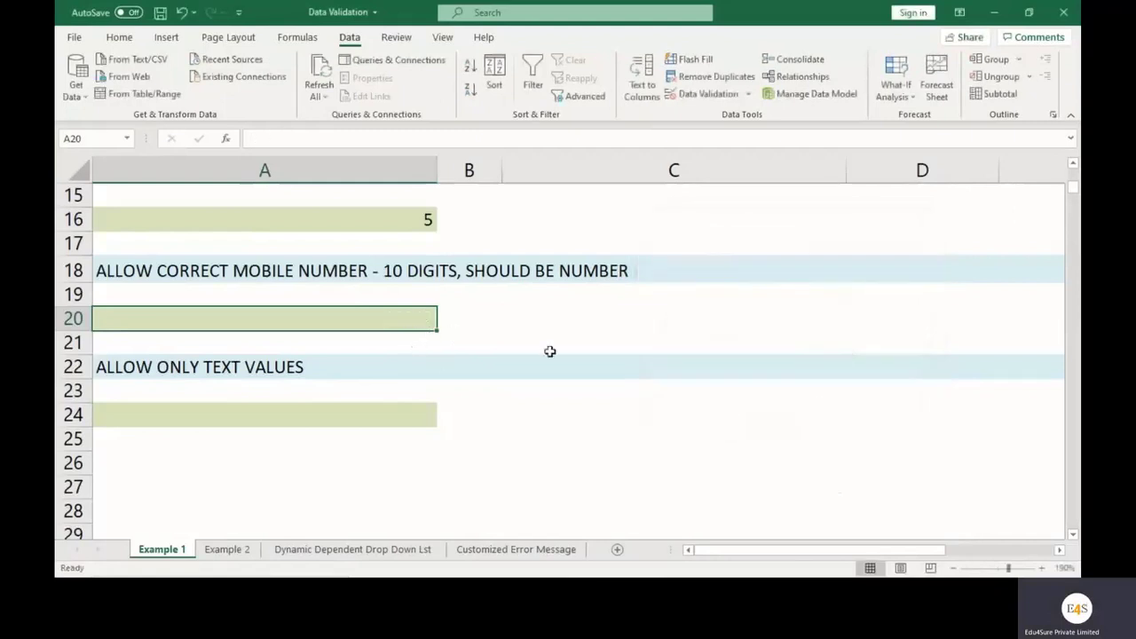
type("12345")
key("Return")
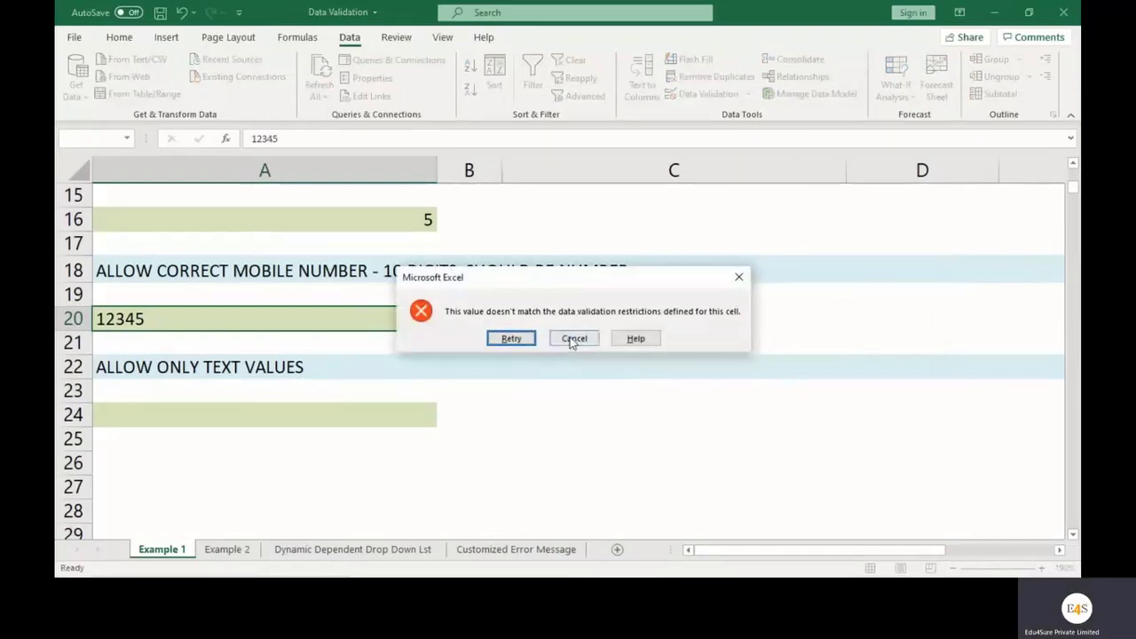
left_click(573, 340)
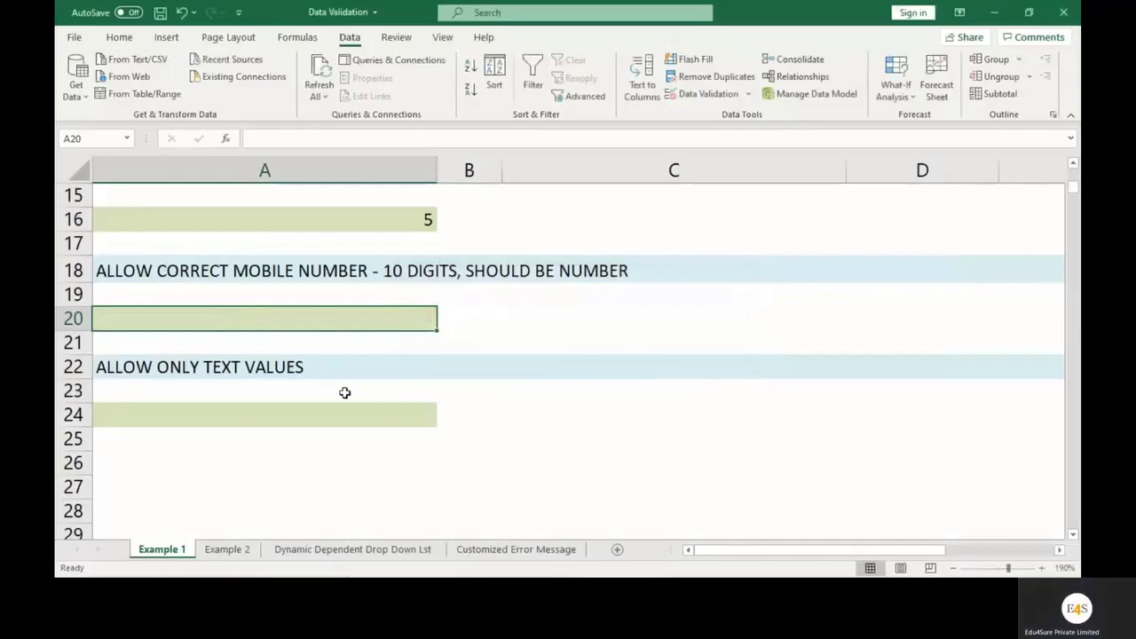
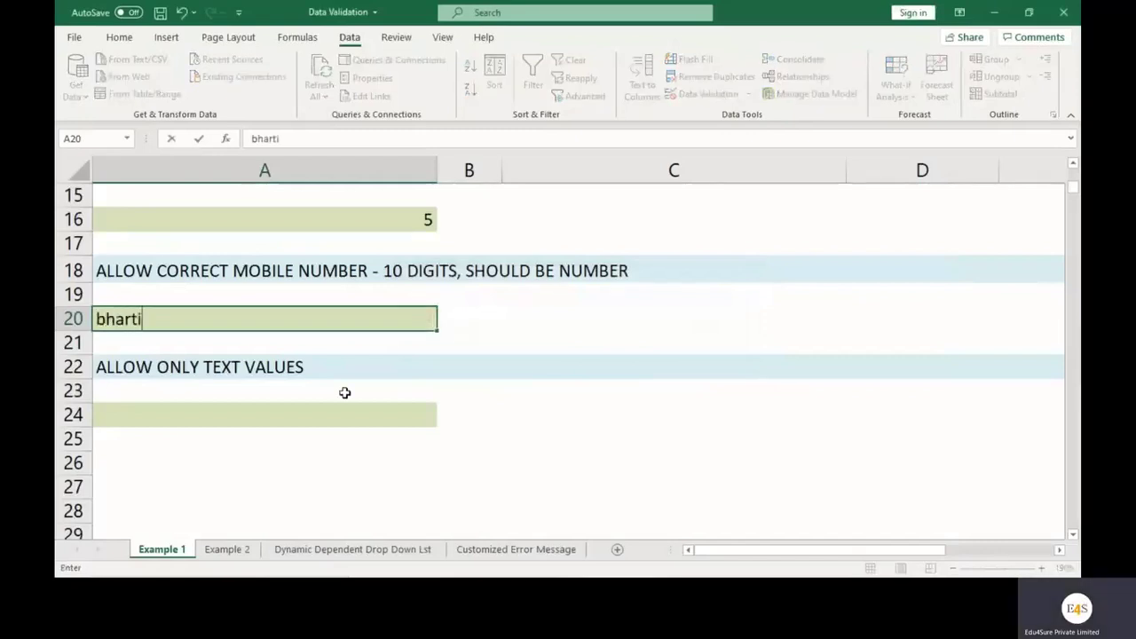
Confirm a typed name is rejected, then enter a valid 10-digit mobile number in A20
key("Return")
key("Return")
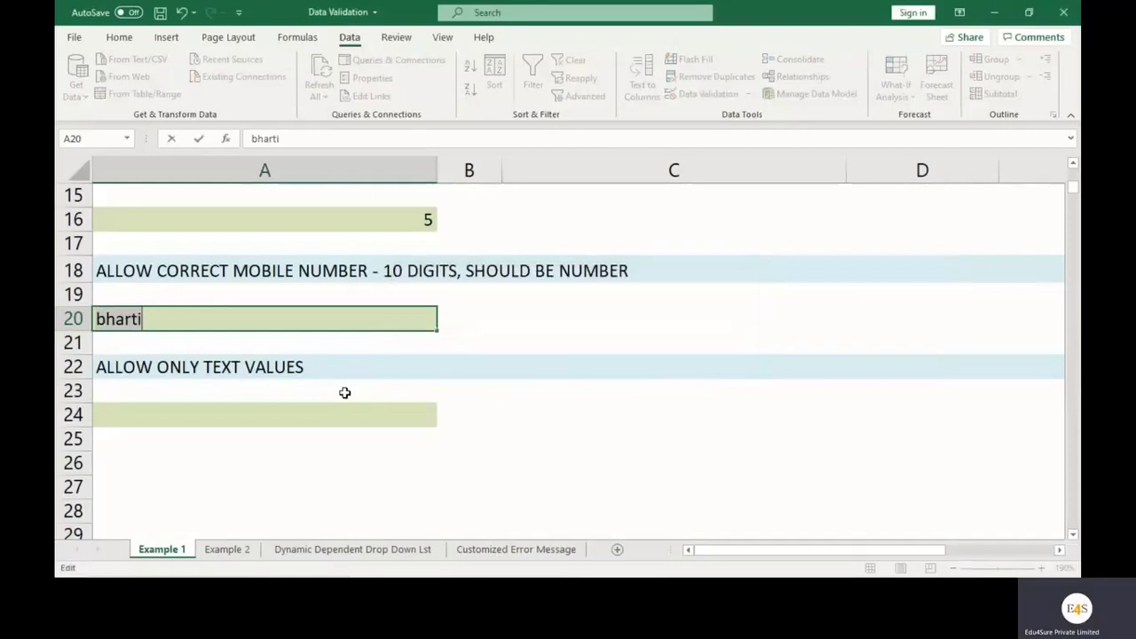
key("BackSpace")
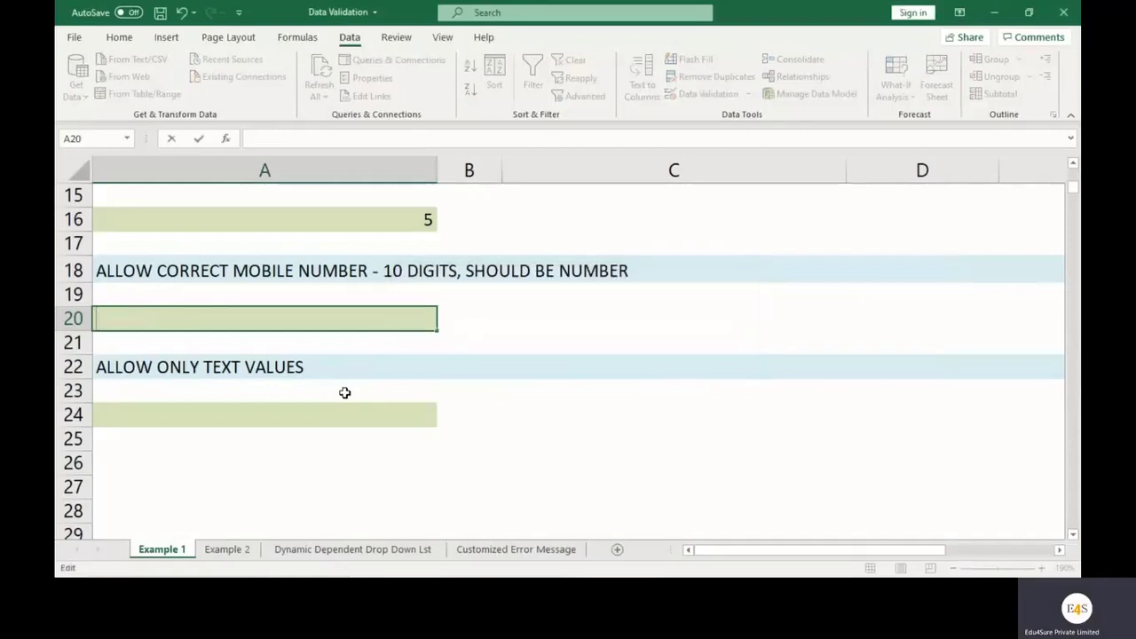
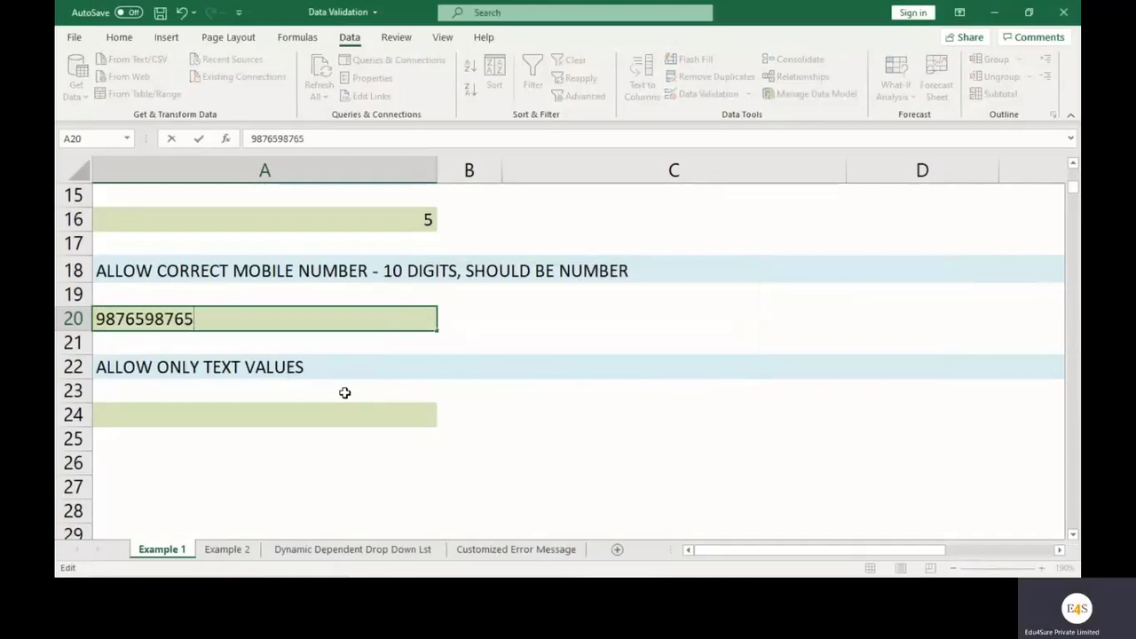
key("Return")
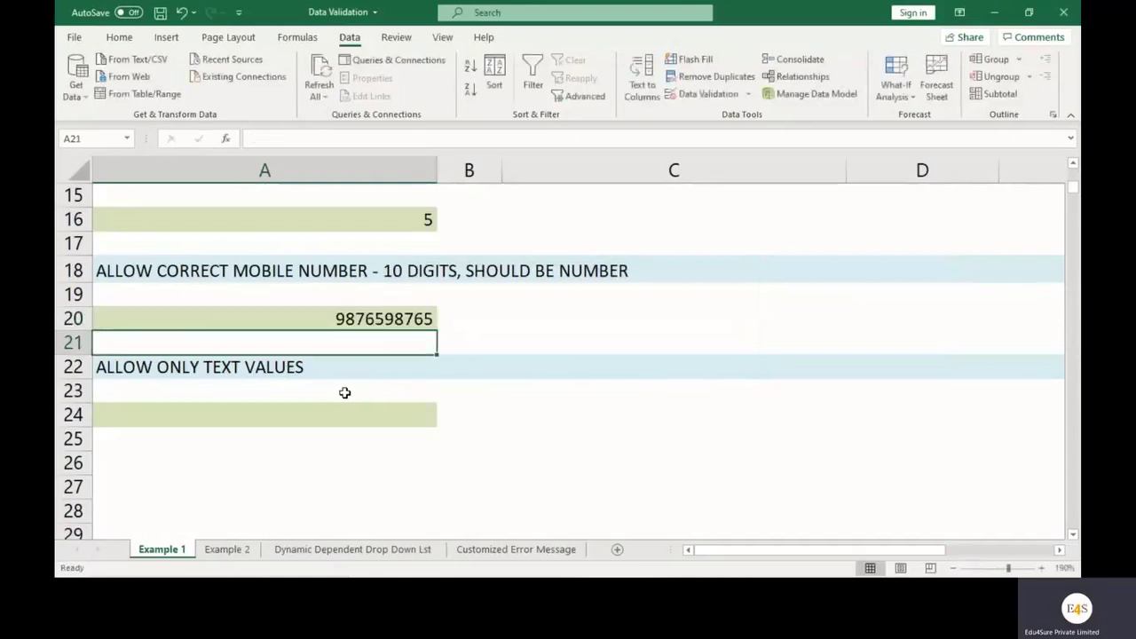